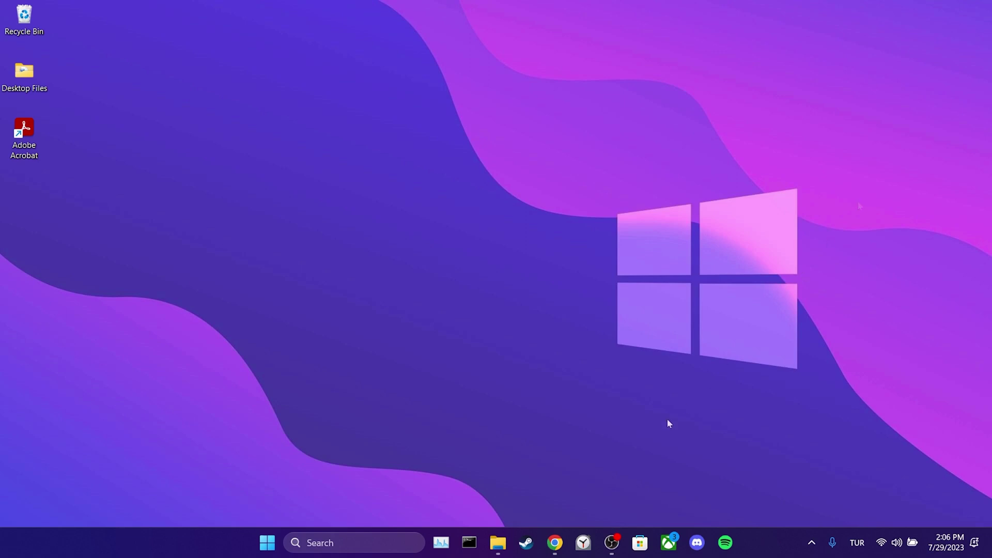
- Open Microsoft's DirectX End-User Runtime Web Installer page and download dxwebsetup.exe
click(561, 539)
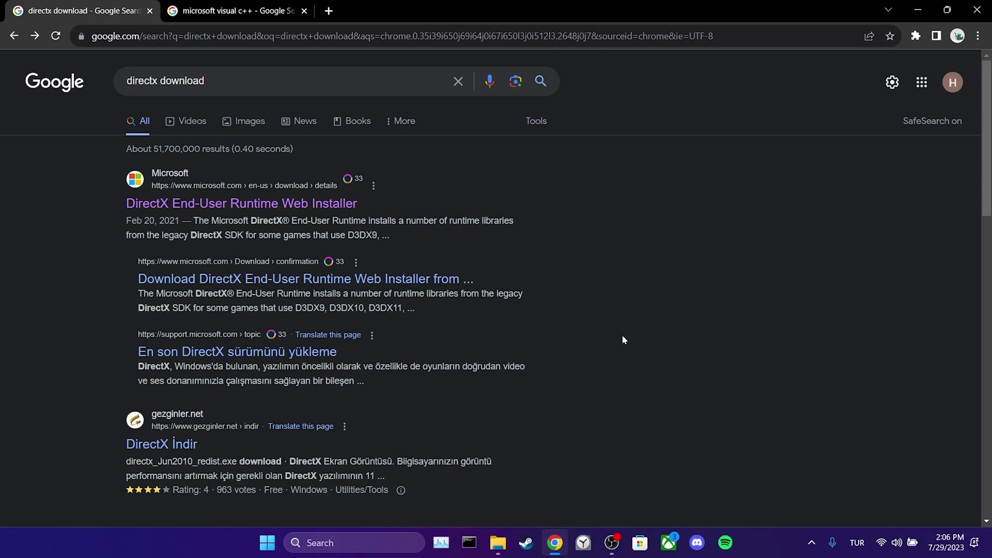
click(230, 204)
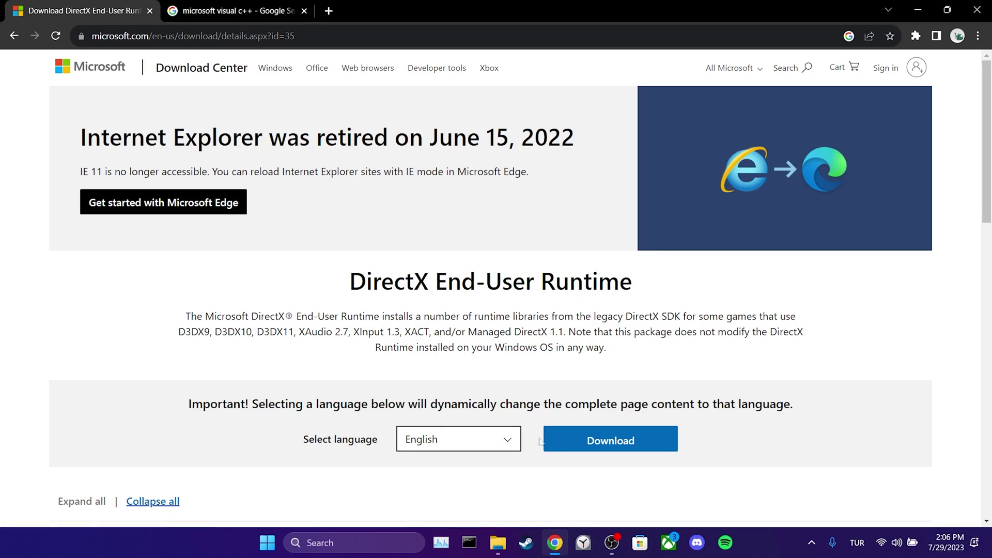
click(599, 439)
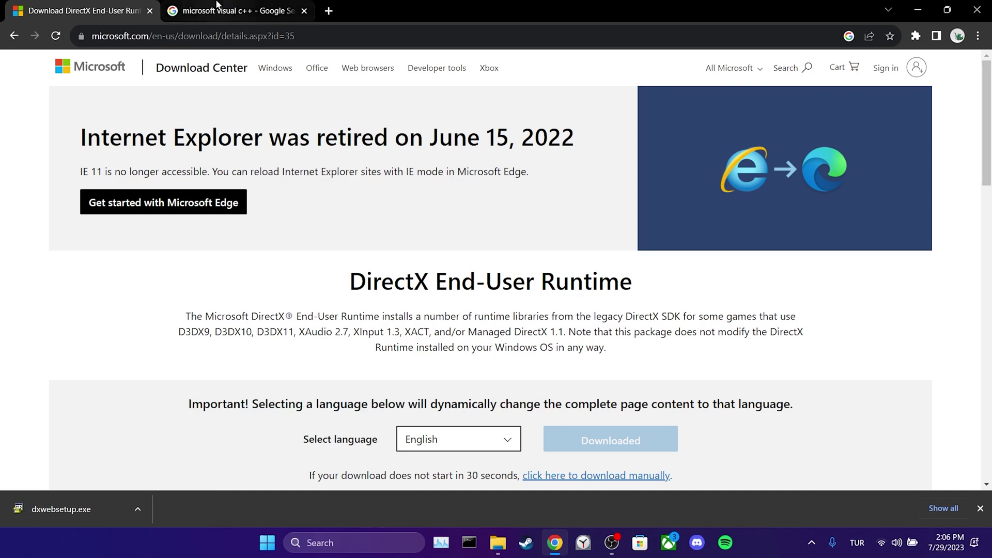
- Open the 'Latest supported Visual C++ Redistributable downloads' page and scroll to its links table
click(217, 8)
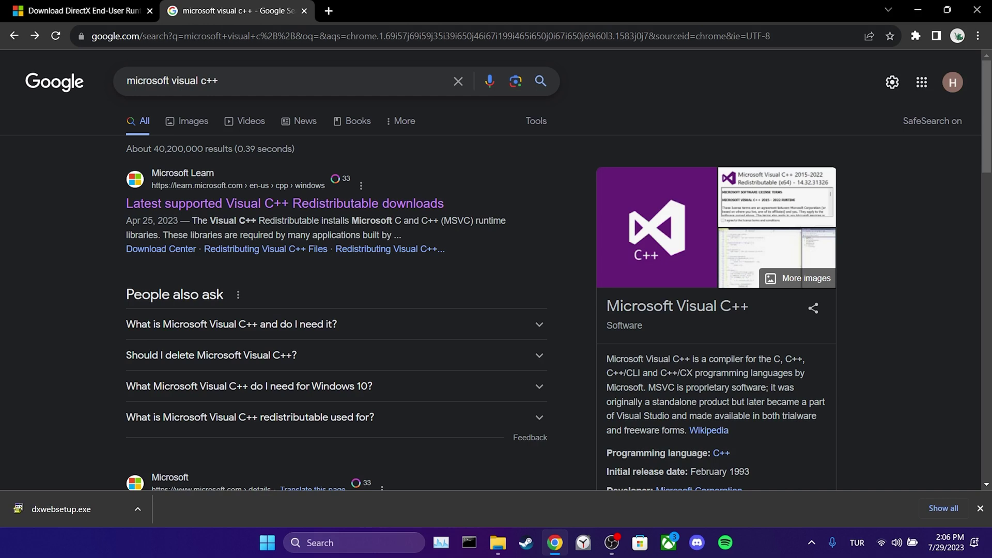
click(179, 206)
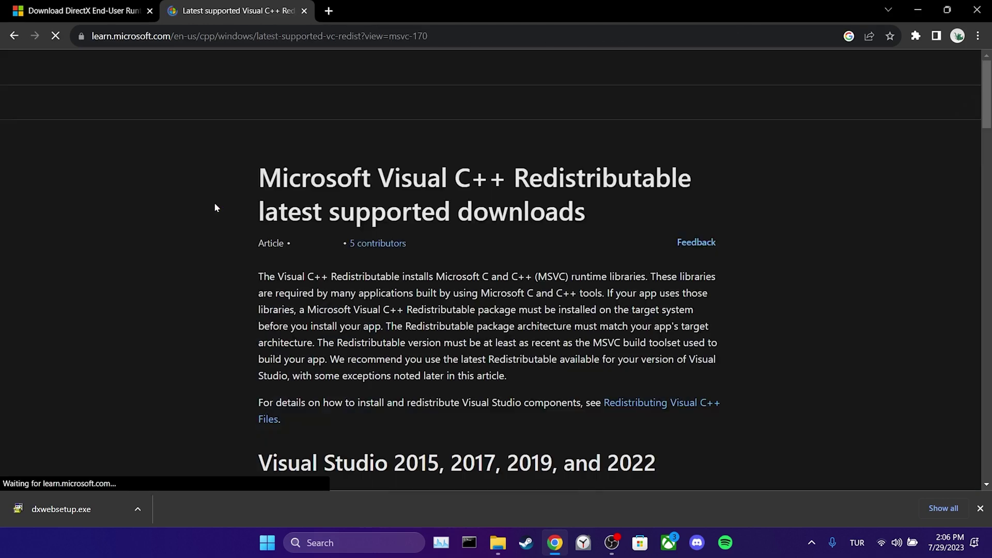
scroll(573, 297, down, 10)
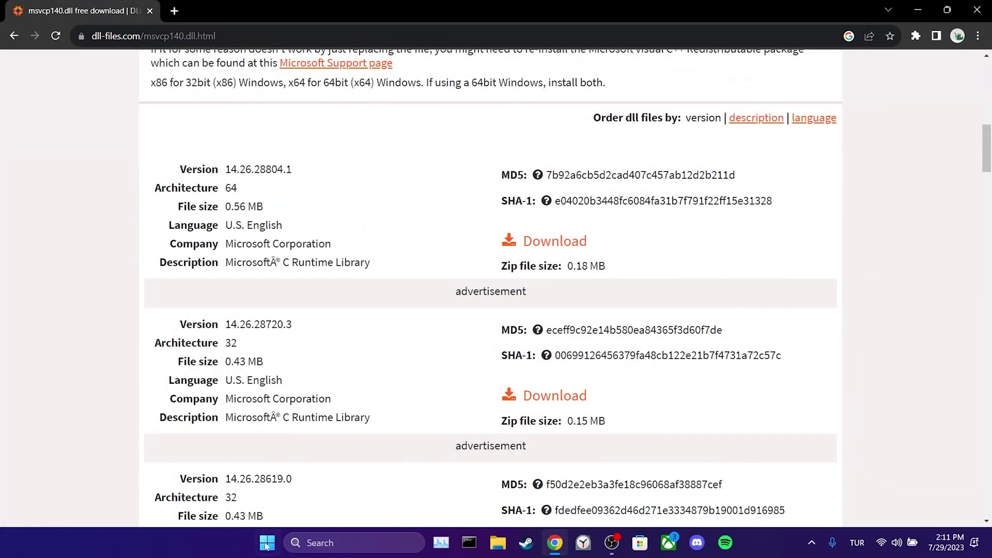
- Confirm the 64-bit system type in System info, then download VC_redist.x64.exe
right_click(265, 553)
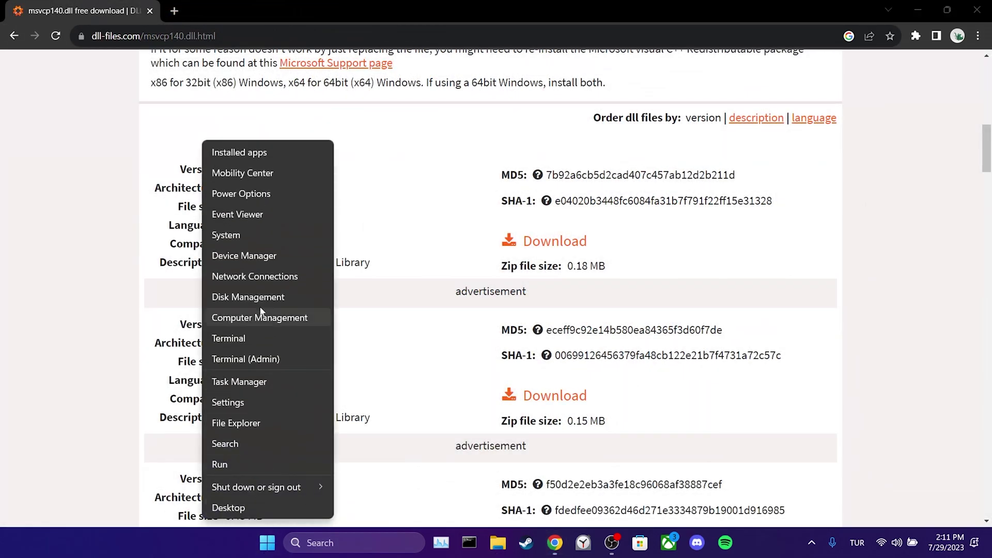
click(226, 235)
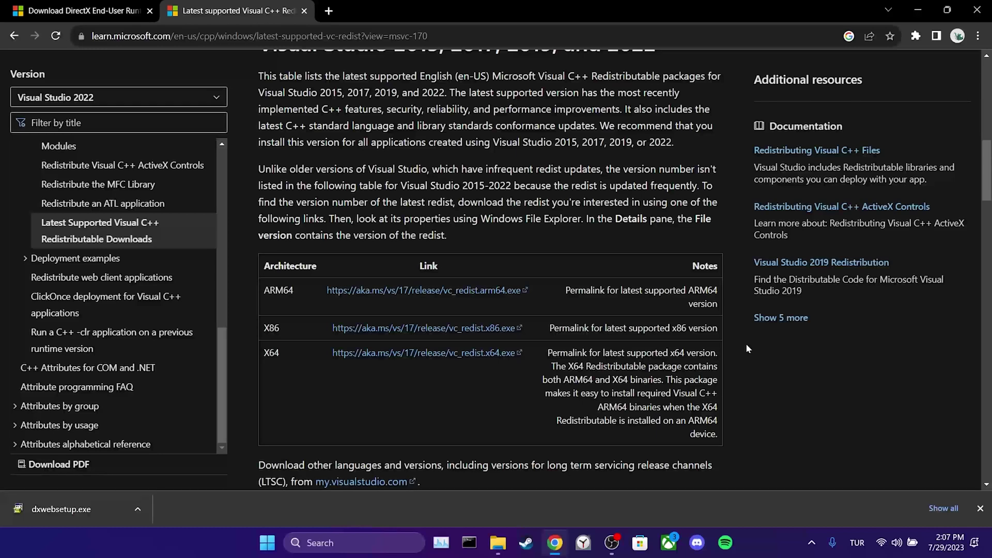
click(418, 354)
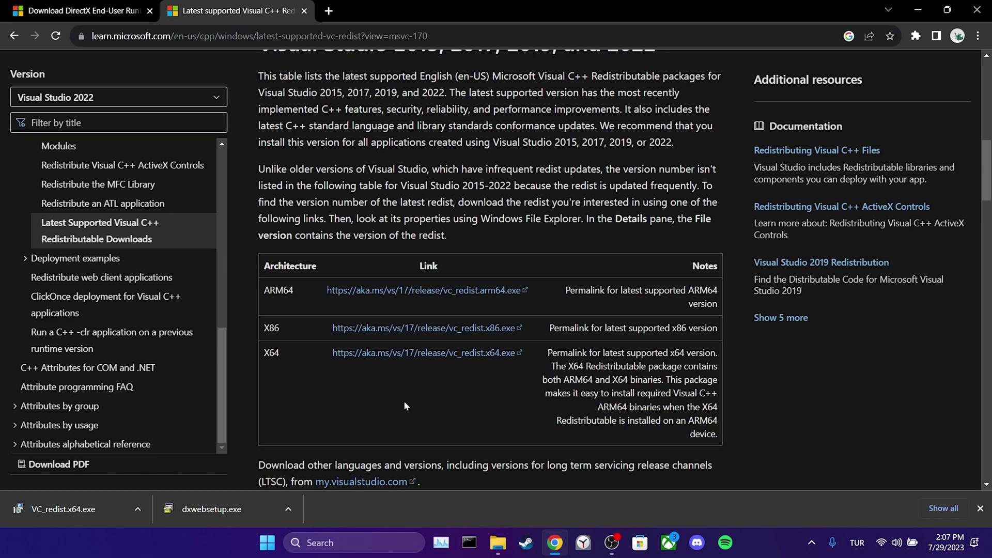
- Run dxwebsetup.exe, accept the license, skip the Bing Bar, and install DirectX
click(220, 507)
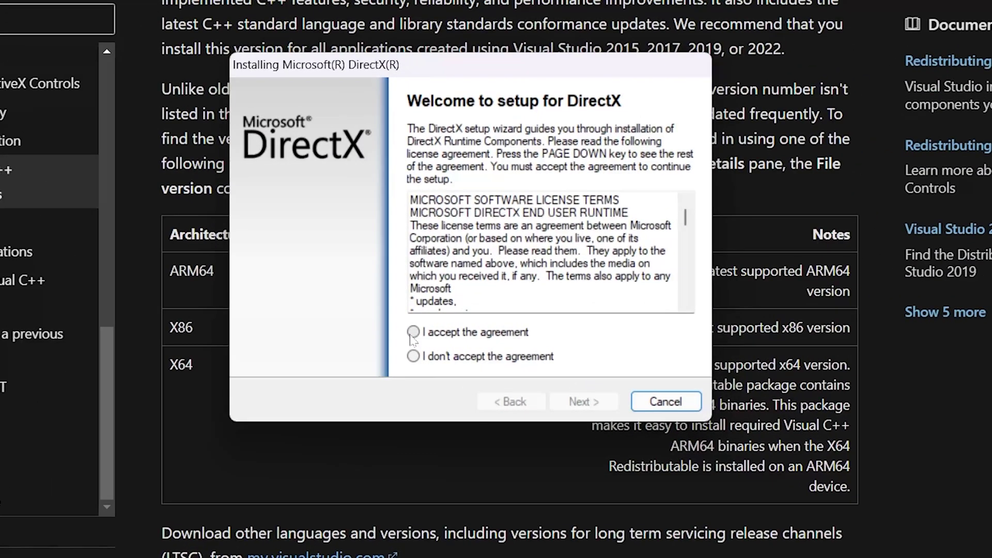
click(426, 330)
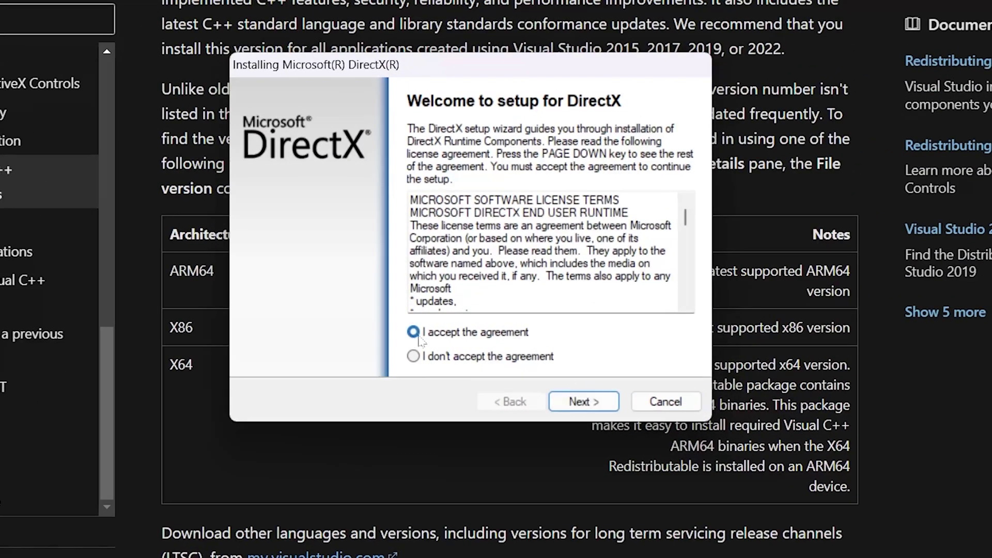
click(571, 397)
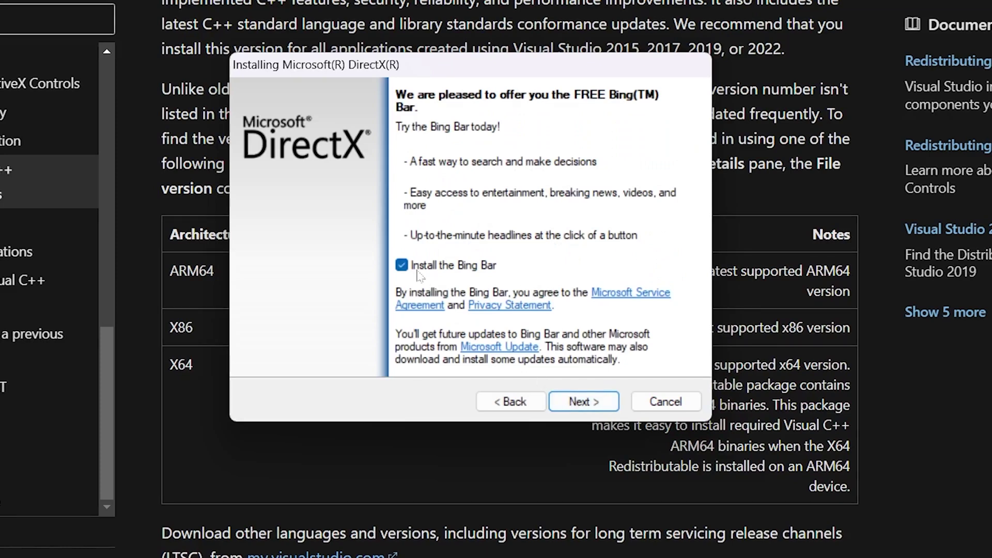
click(401, 265)
click(584, 402)
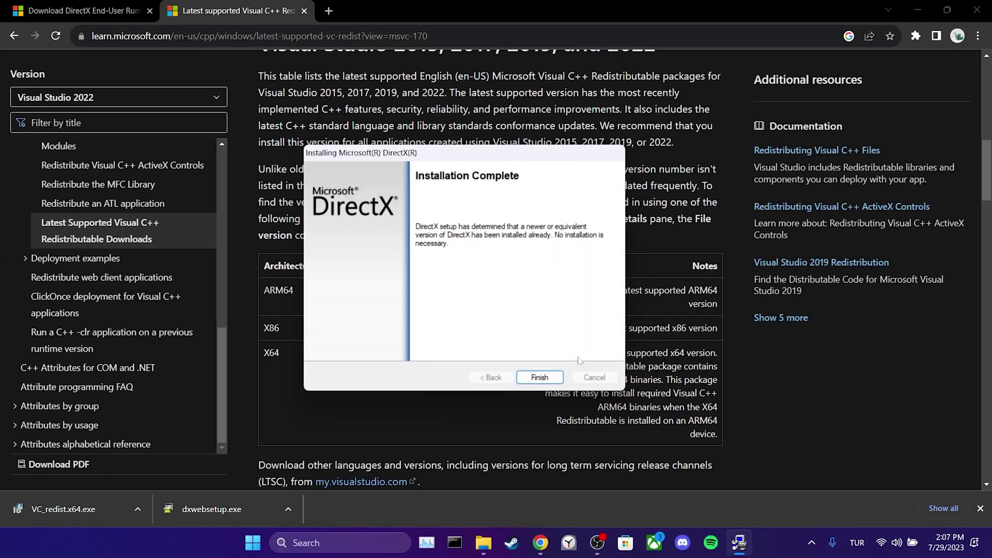
- Finish DirectX setup, then run VC_redist.x64.exe and repair the 2015-2022 x64 redistributable
click(539, 377)
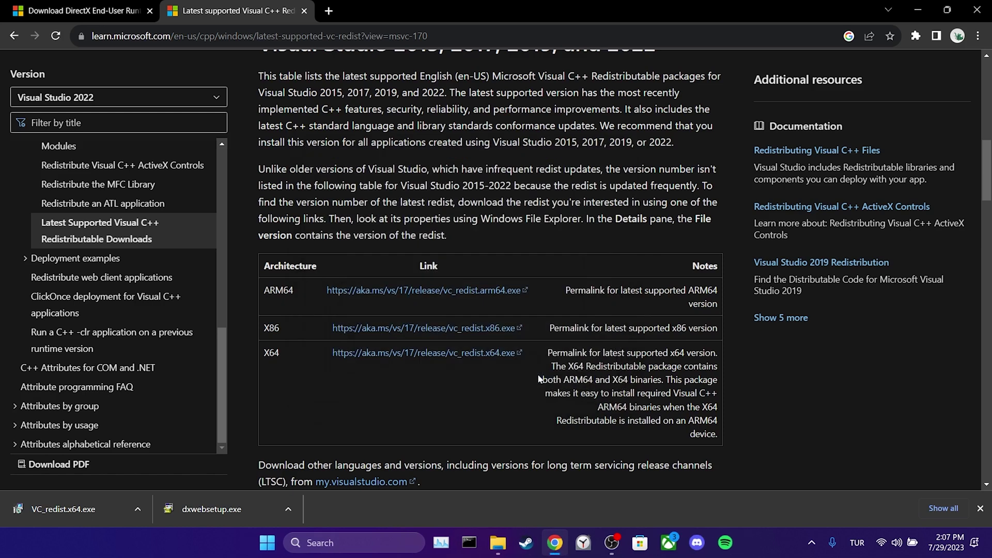
click(62, 509)
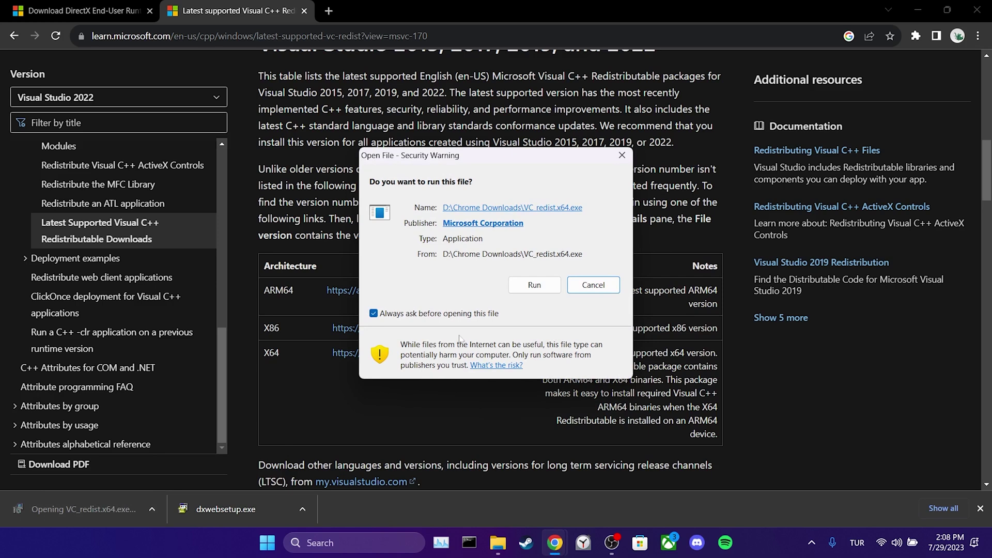
click(530, 286)
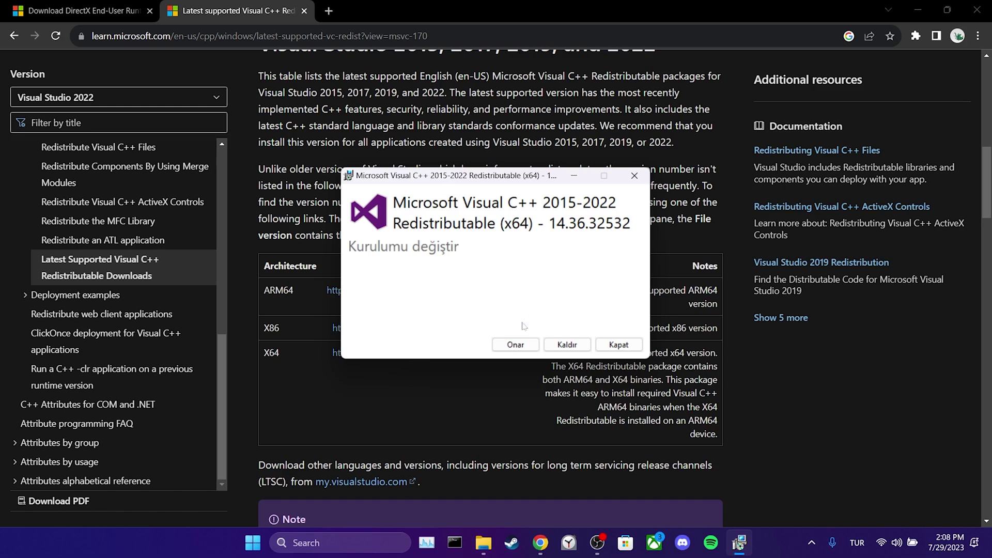
click(514, 345)
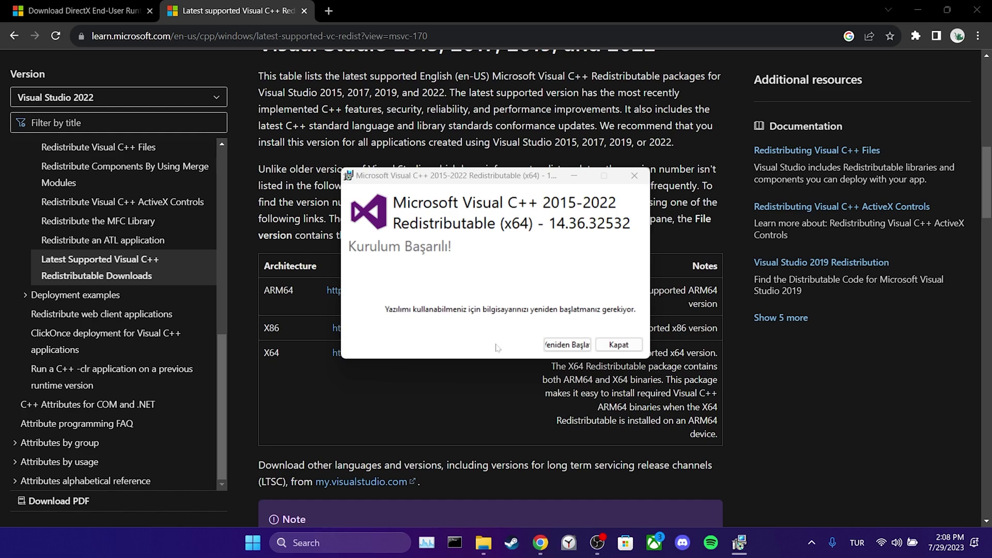
key(Escape)
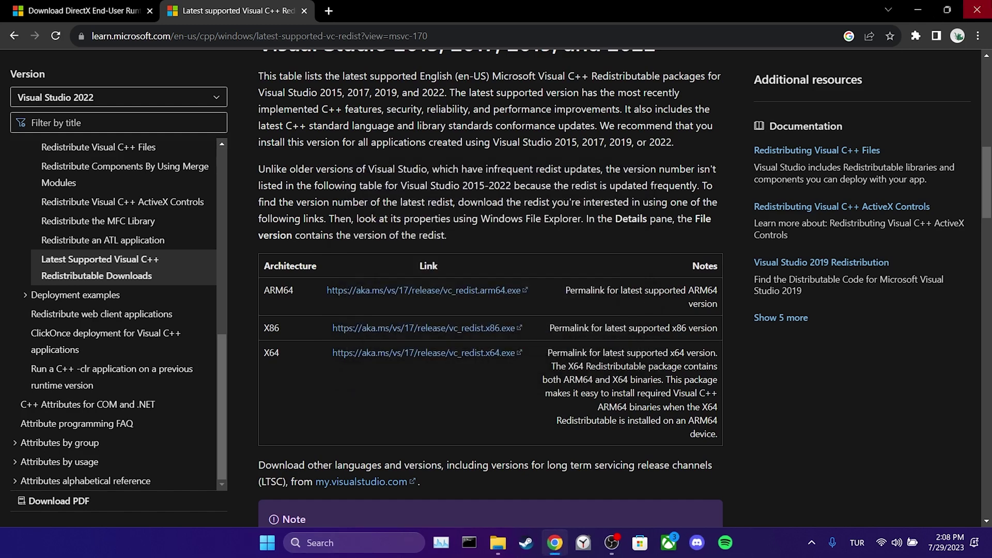
- Close the Visual C++ installer, then open and dismiss the Start menu power options
click(976, 9)
key(super)
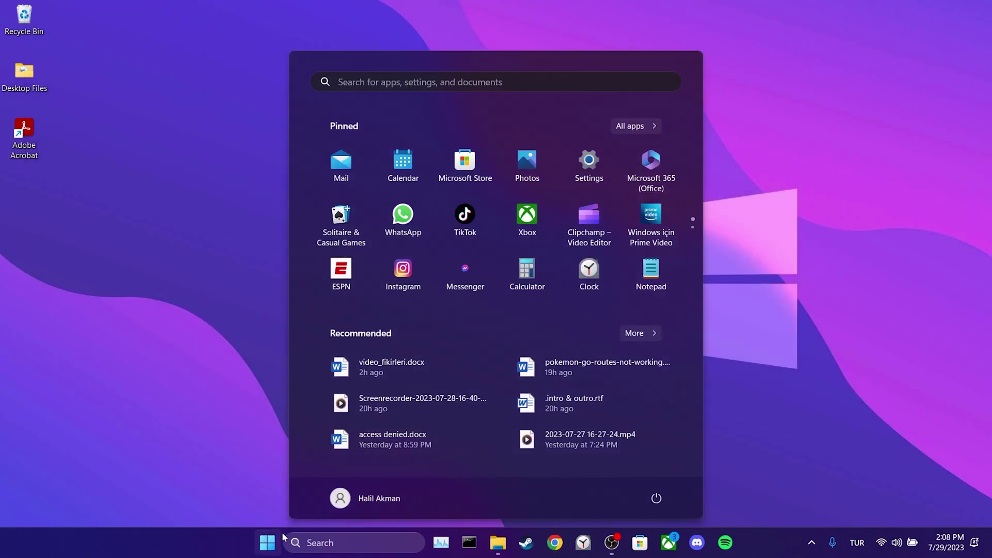
click(648, 500)
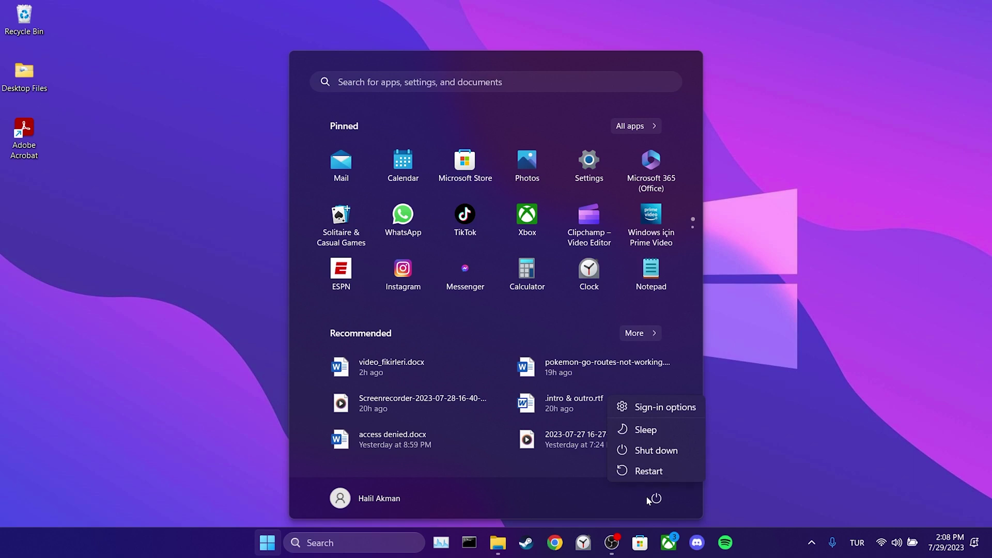
click(824, 408)
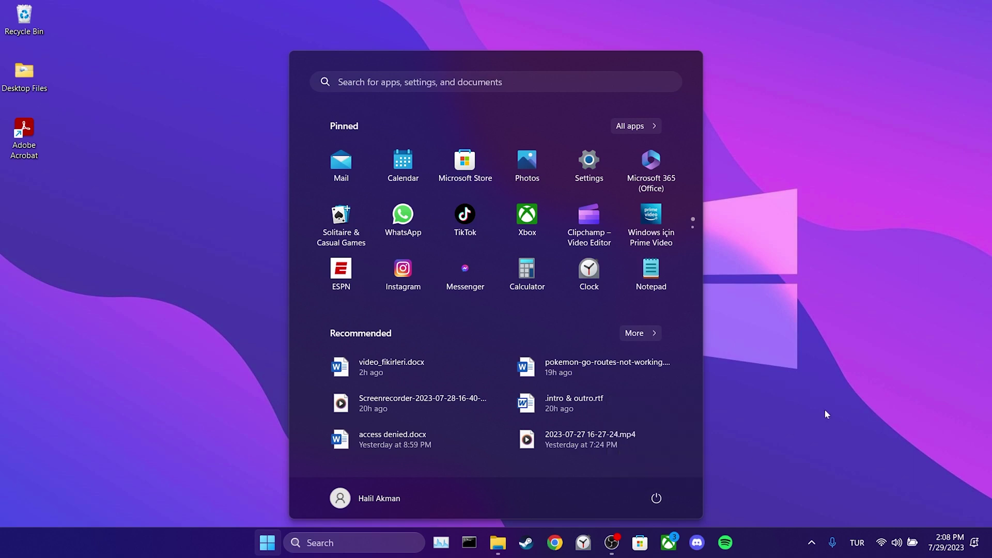
click(823, 408)
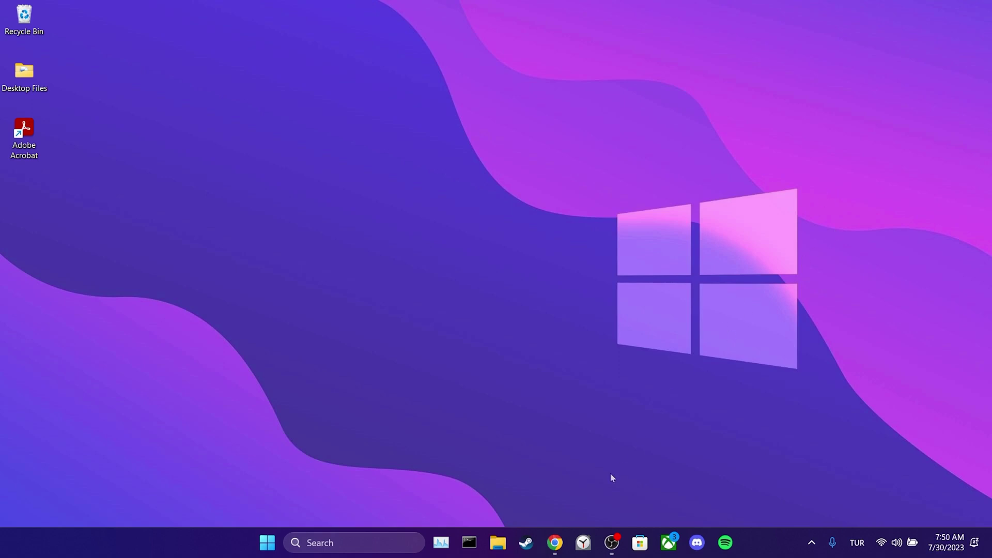
- Open the DLL-files msvcp140.dll search result in a new tab
click(554, 542)
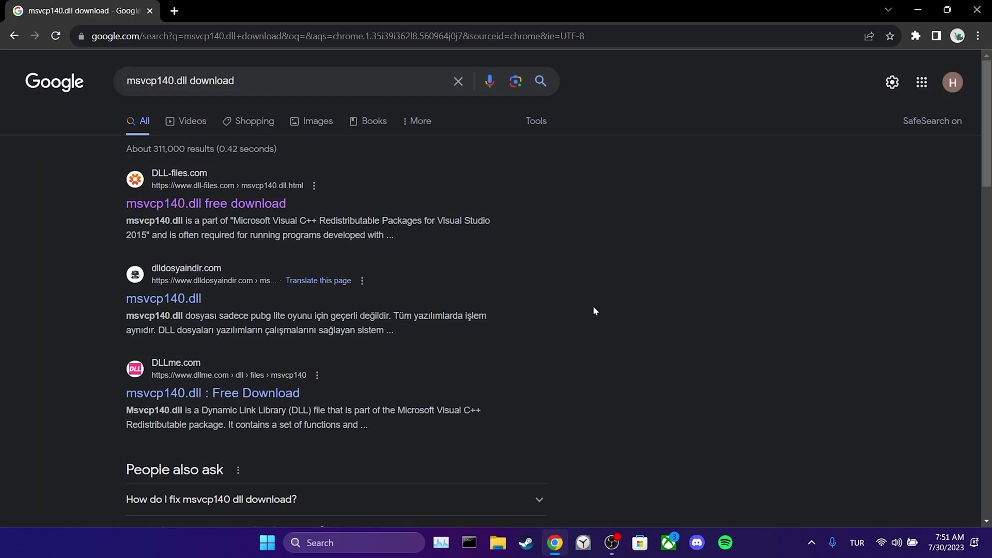
middle_click(197, 204)
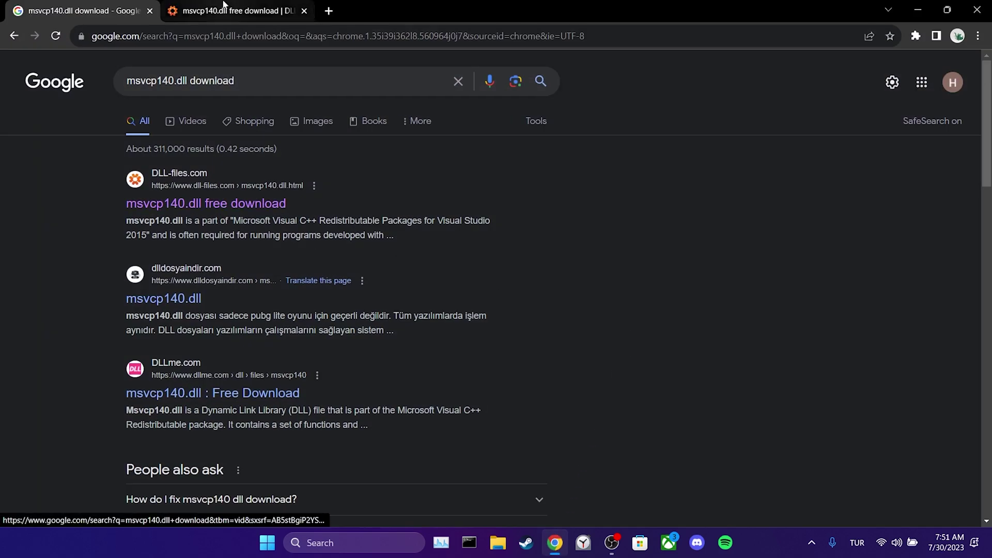
click(223, 6)
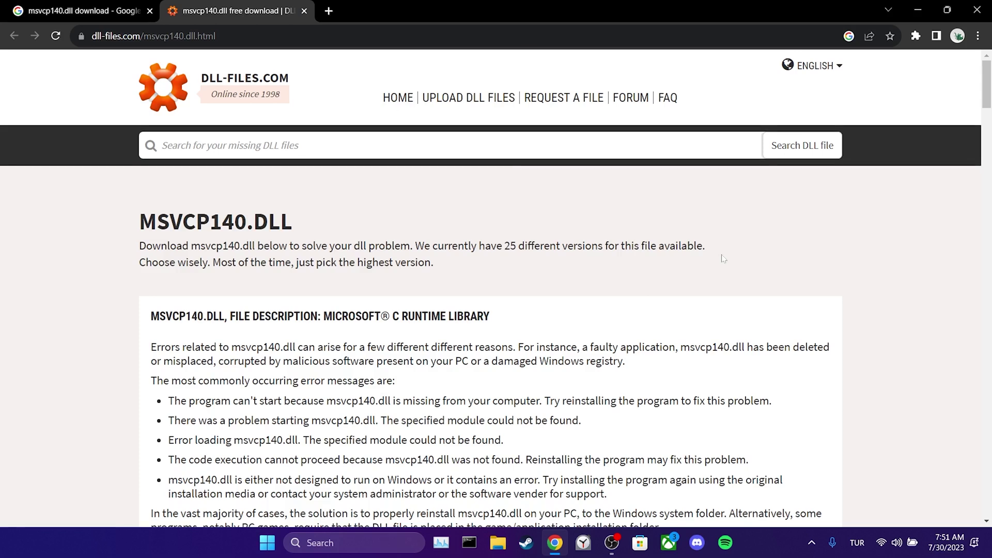
- Download the 32-bit msvcp140.dll version 14.26.28720.3 as msvcp140.zip
scroll(750, 271, down, 6)
scroll(749, 271, down, 3)
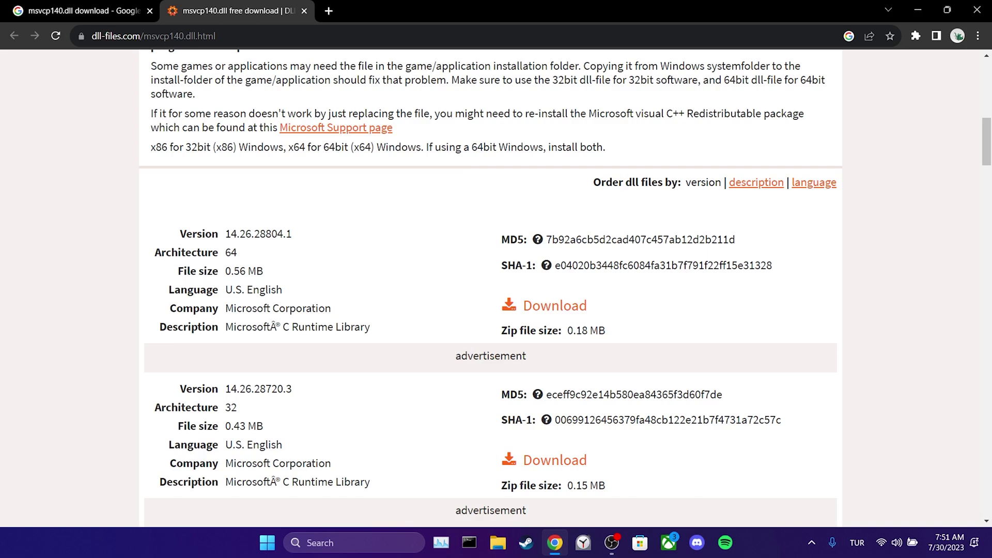
drag(425, 148, 645, 151)
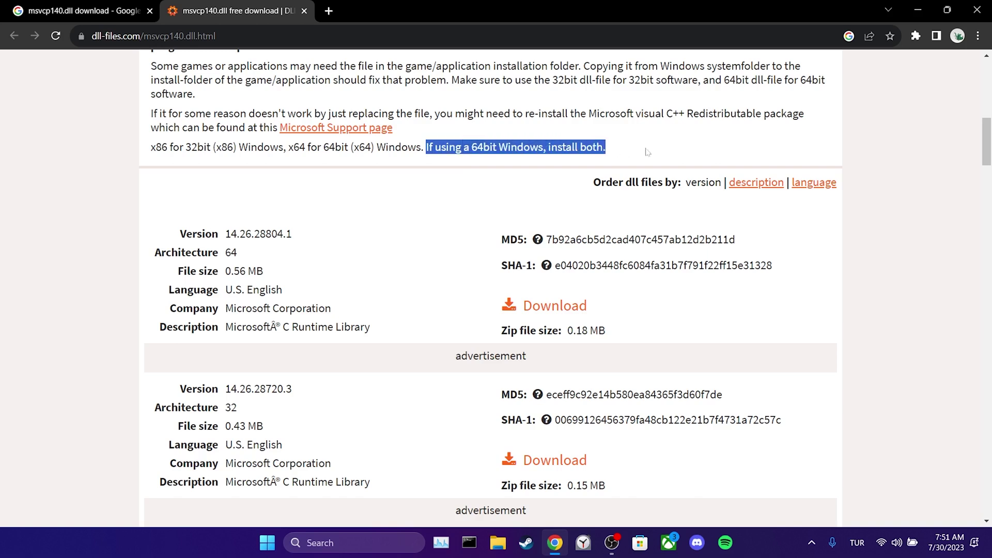
click(647, 152)
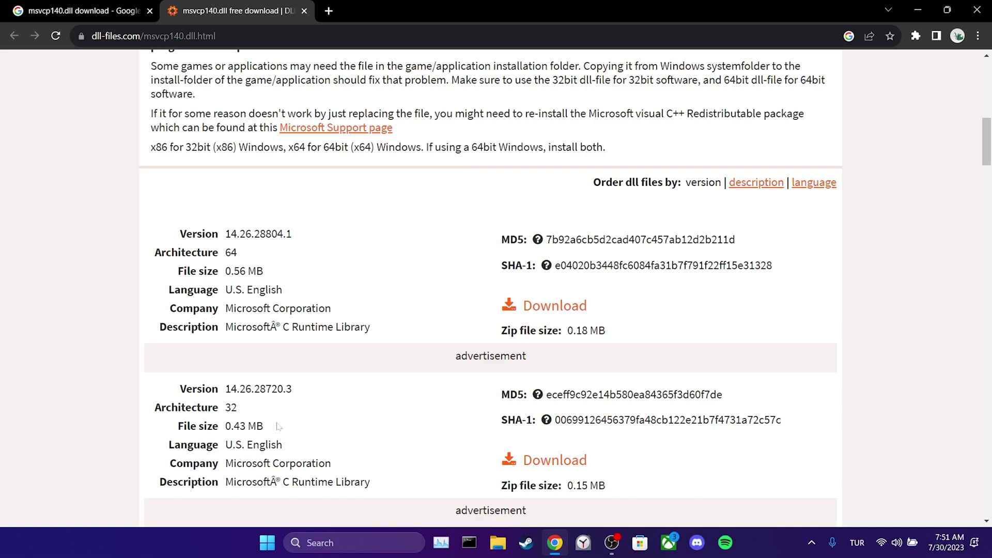
middle_click(540, 468)
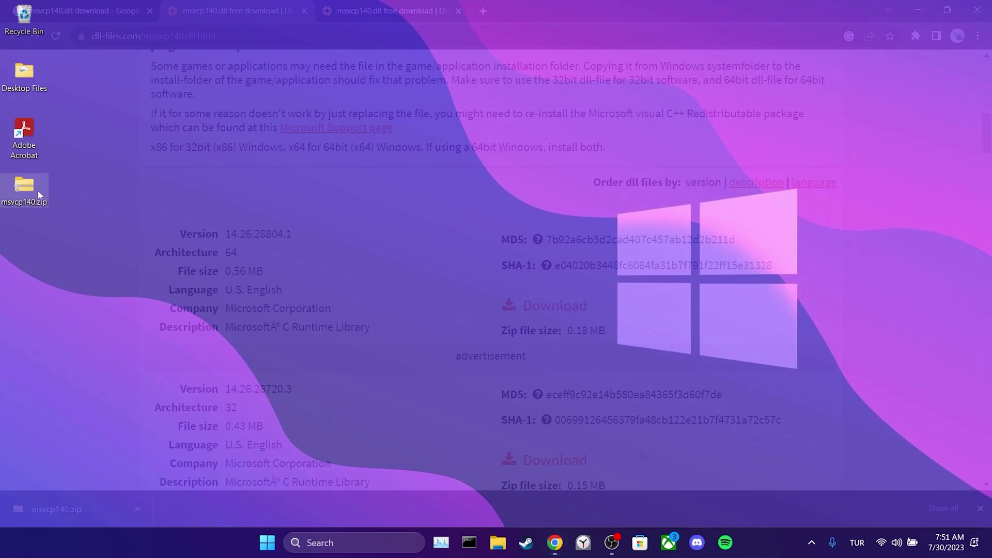
- Open msvcp140.zip from the desktop in File Explorer
double_click(38, 191)
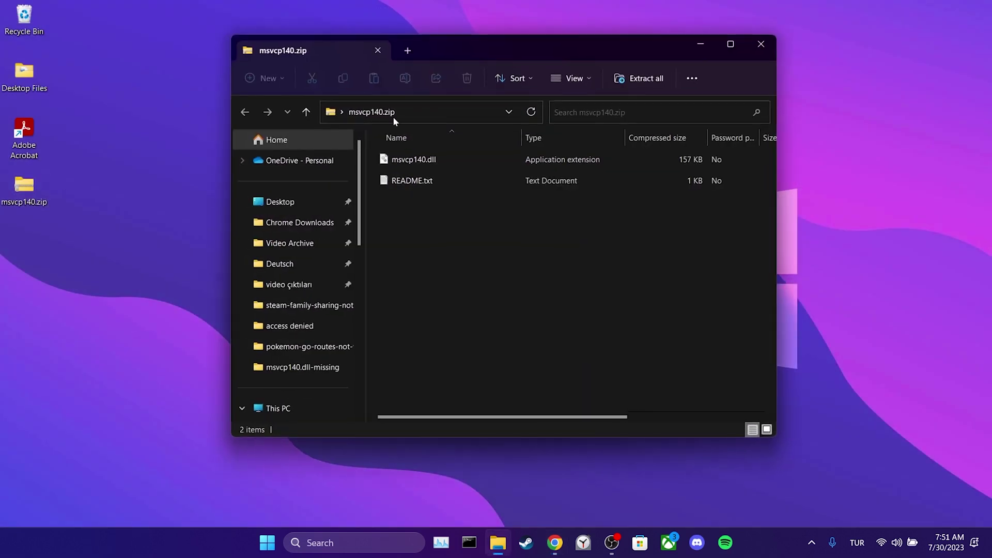
drag(495, 44, 695, 76)
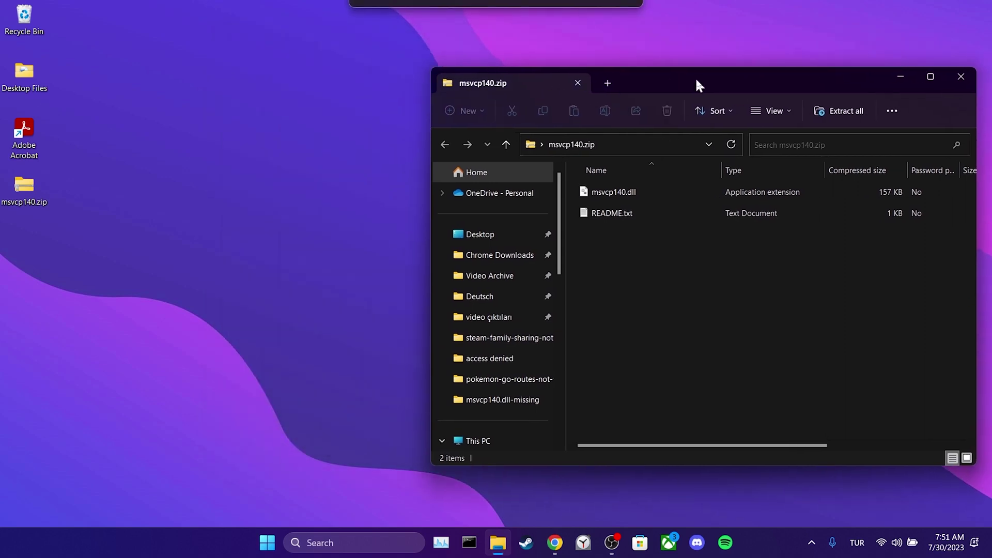
scroll(538, 240, down, 2)
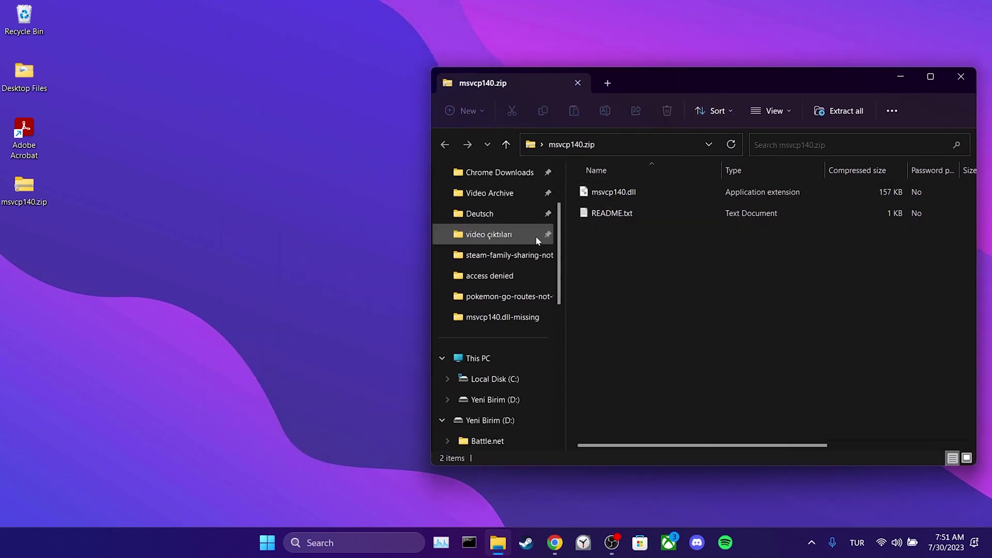
- Open C:\Windows in a second tab, scrolled to System32 and SysWOW64
middle_click(478, 359)
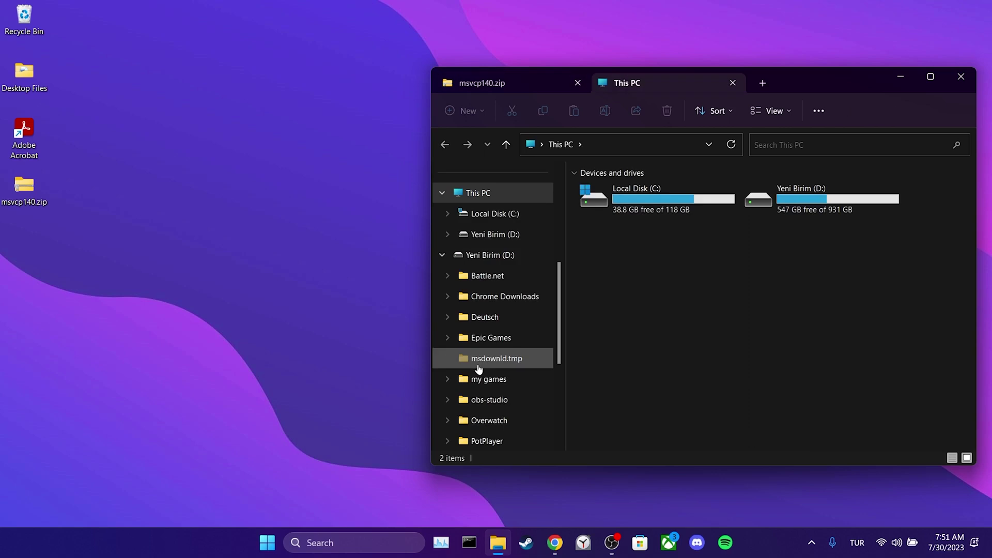
double_click(639, 197)
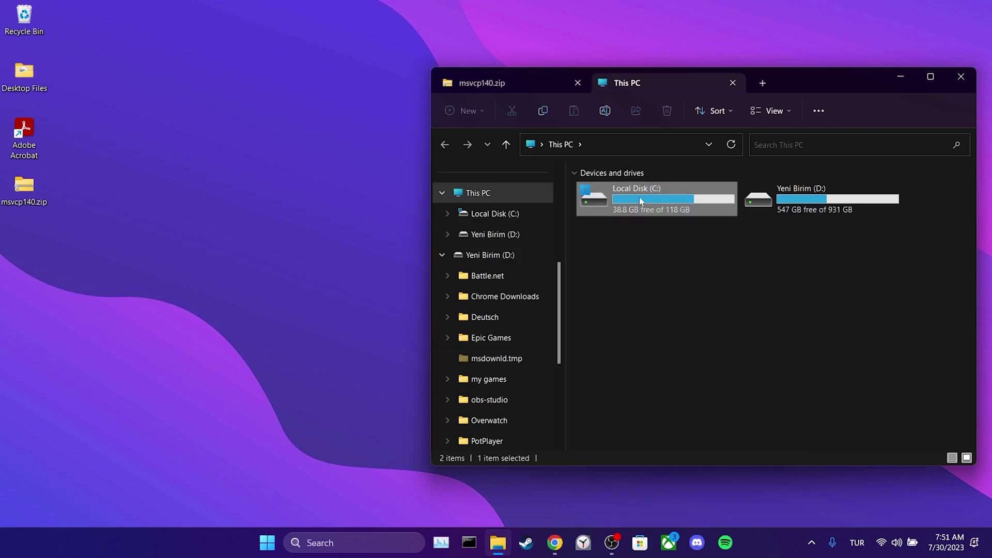
drag(804, 96, 671, 82)
scroll(611, 245, down, 2)
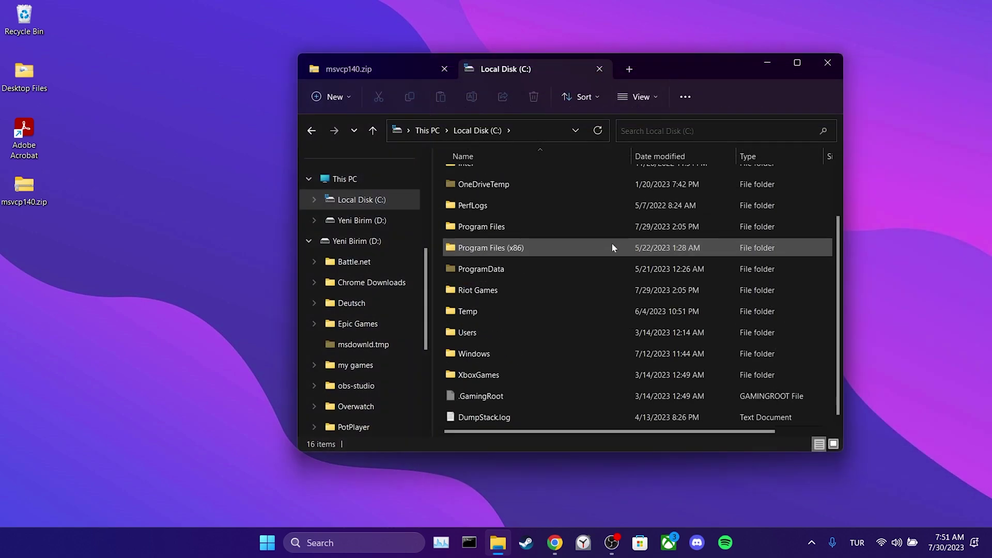
double_click(504, 353)
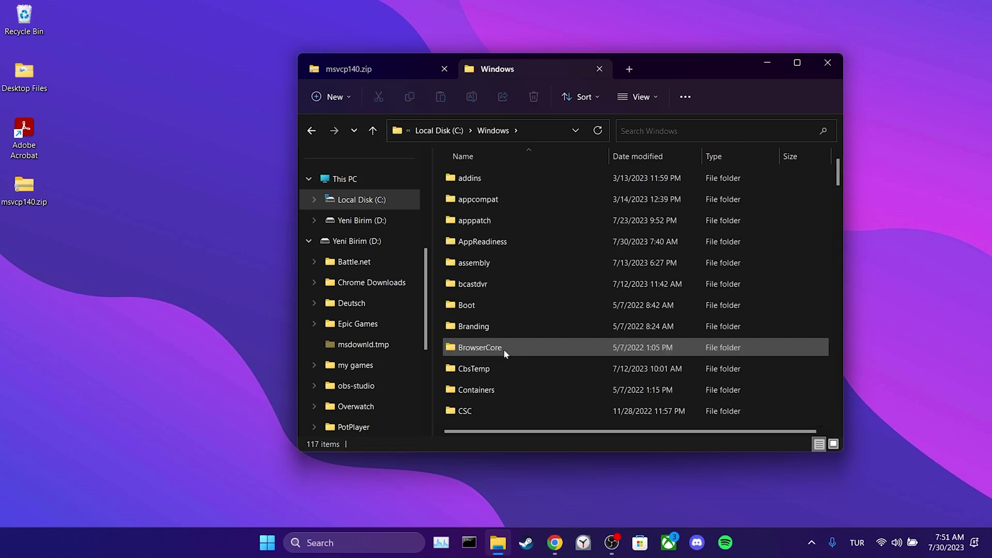
drag(687, 69, 613, 66)
text(s)
scroll(491, 187, down, 3)
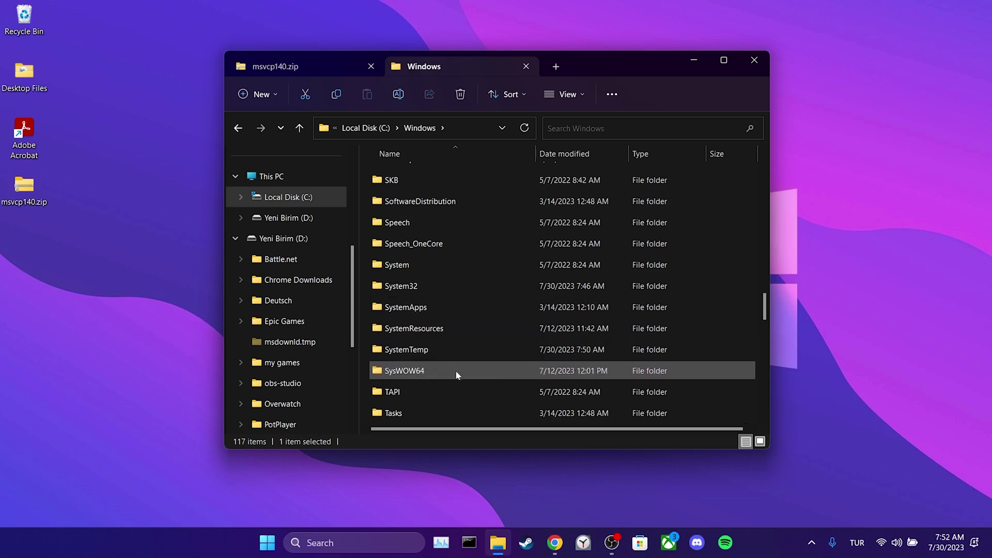
- Paste the 32-bit msvcp140.dll into Windows\SysWOW64, replacing the existing file with admin permission
click(289, 67)
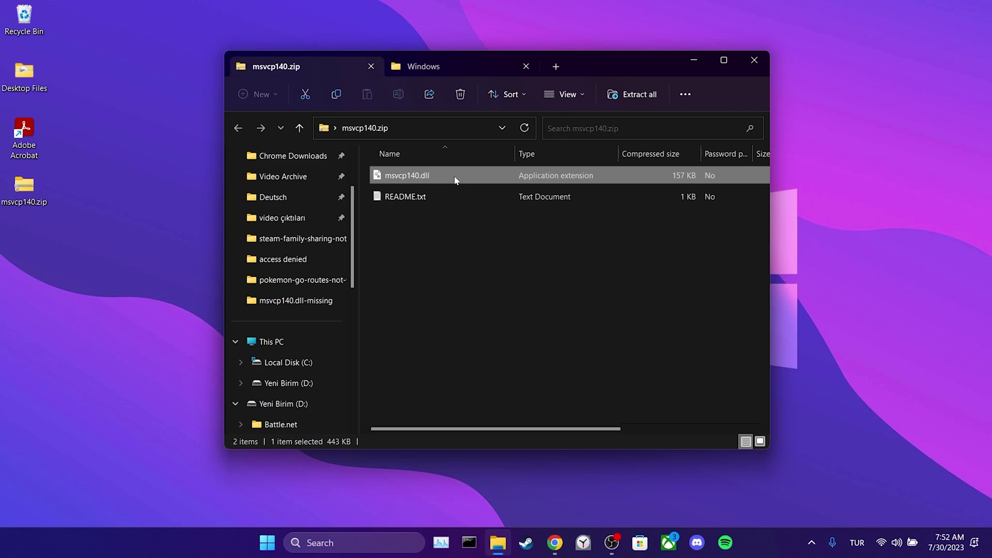
click(438, 66)
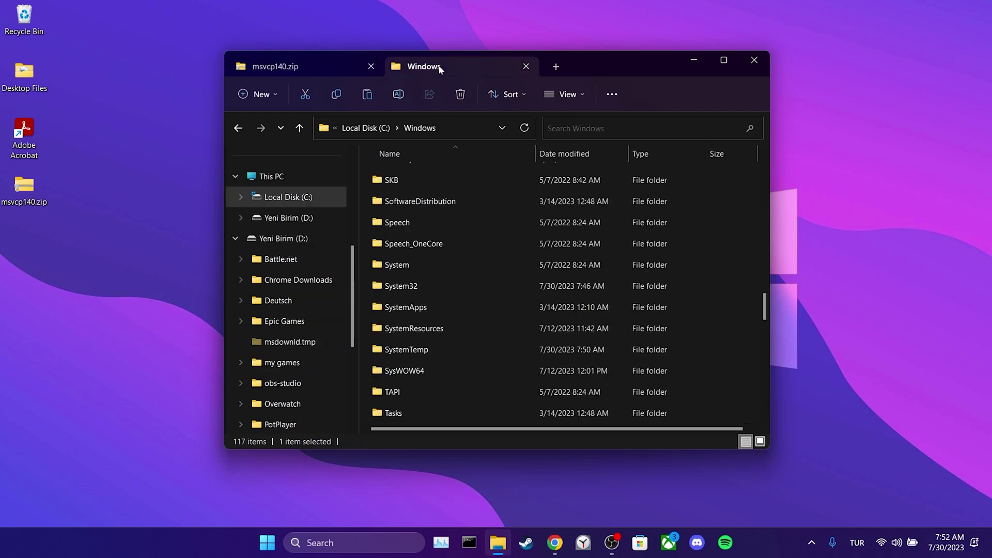
double_click(454, 364)
key(ctrl+v)
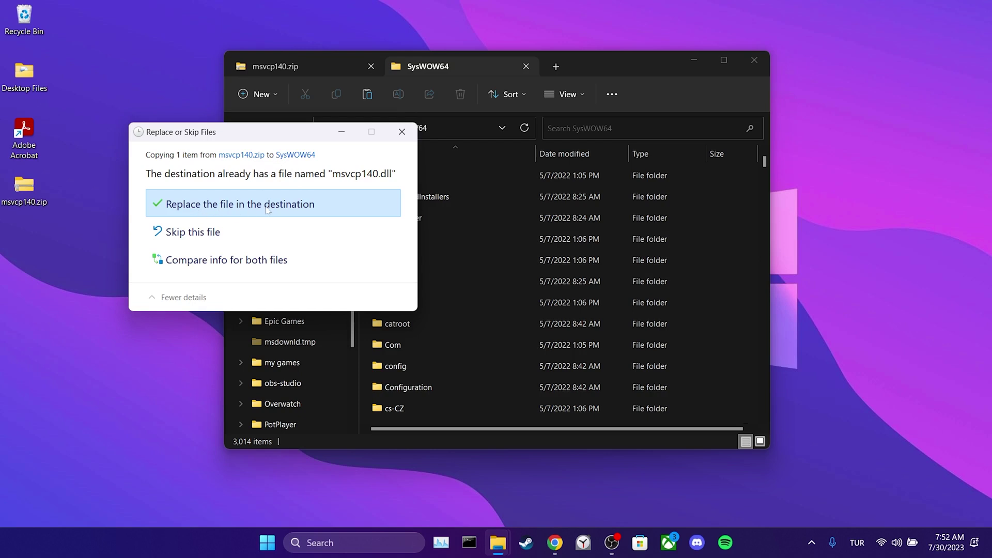
click(235, 209)
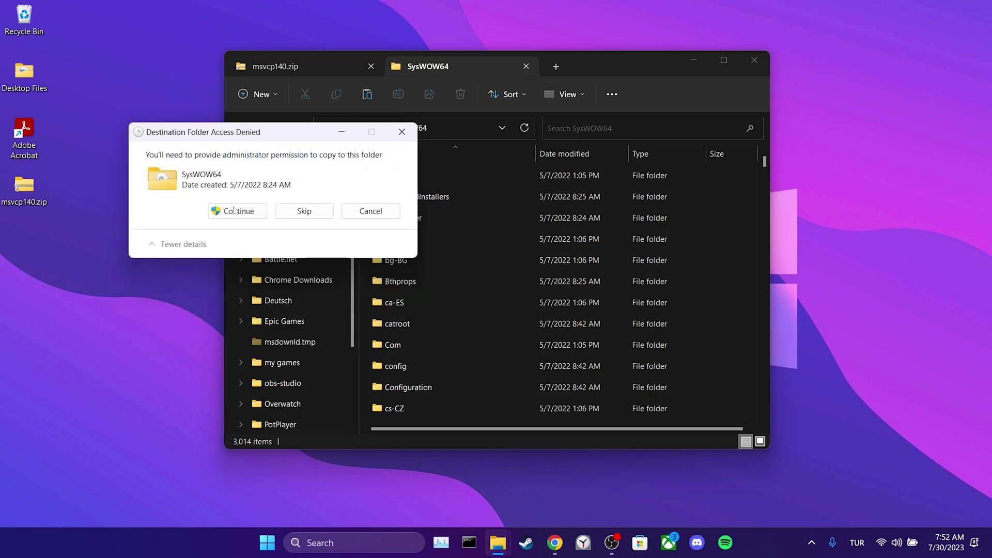
click(235, 211)
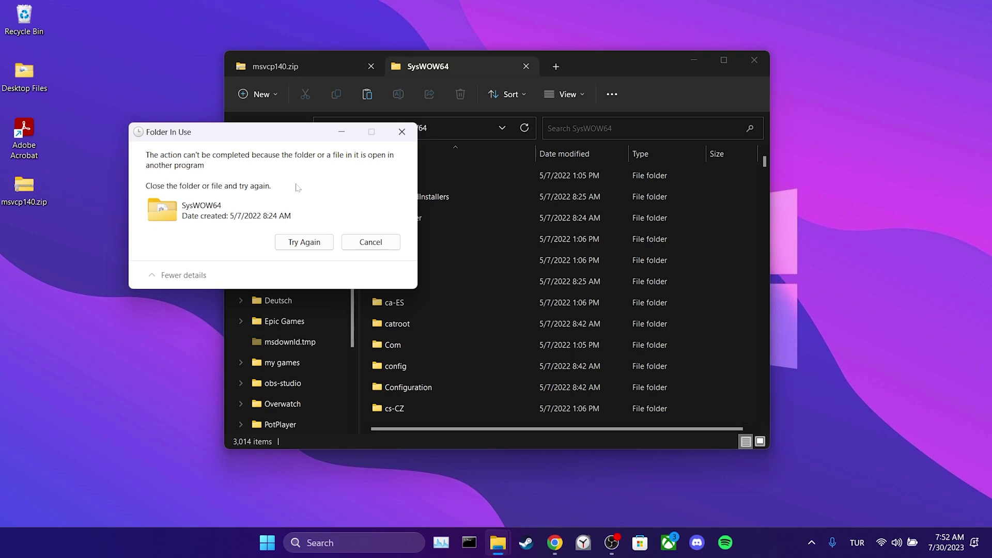
click(401, 132)
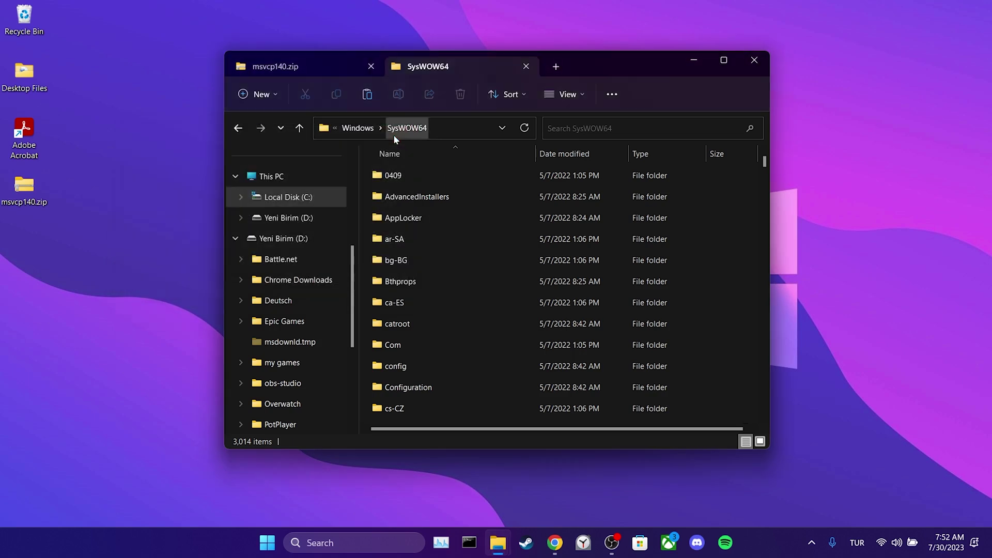
- Close the SysWOW64 tab and download the 64-bit msvcp140.dll 14.26.28804.1 zip
click(525, 67)
click(499, 244)
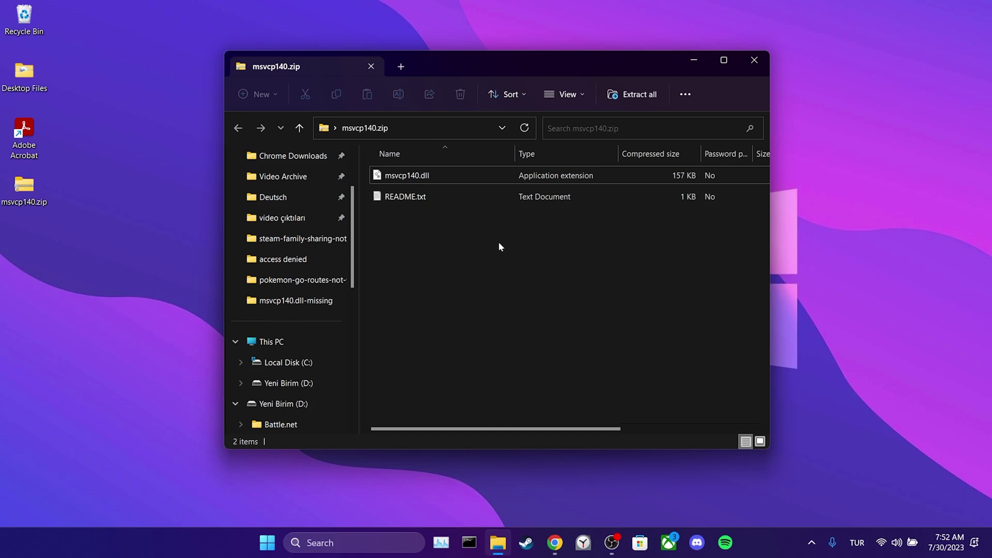
click(564, 548)
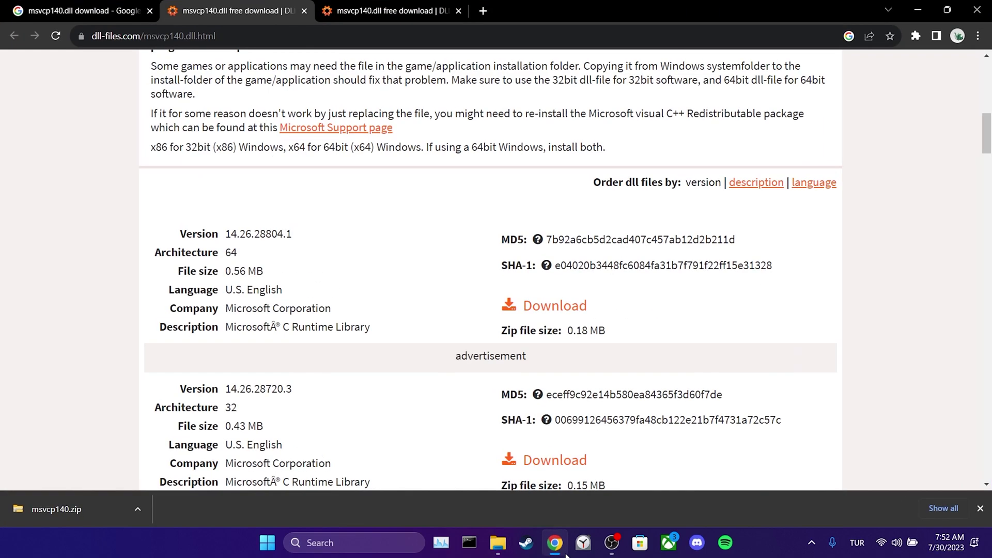
click(571, 308)
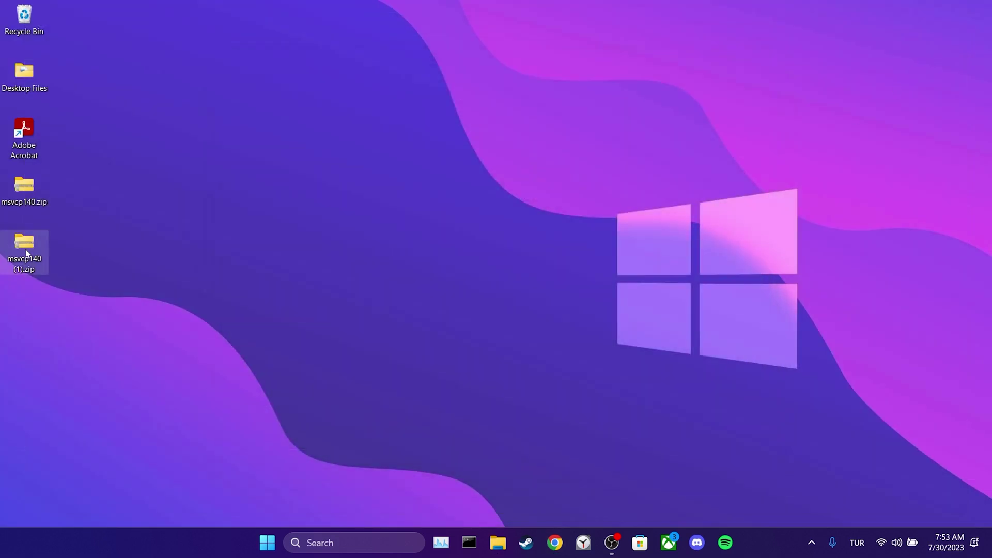
- Open msvcp140 (1).zip maximized, plus a second tab on C:\Windows with System32 selected
double_click(25, 251)
double_click(496, 67)
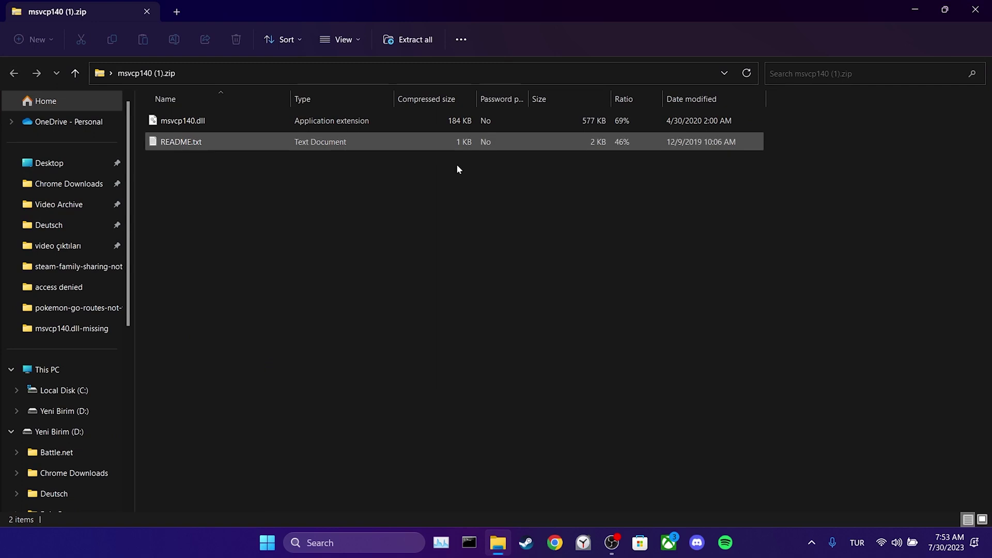
middle_click(59, 367)
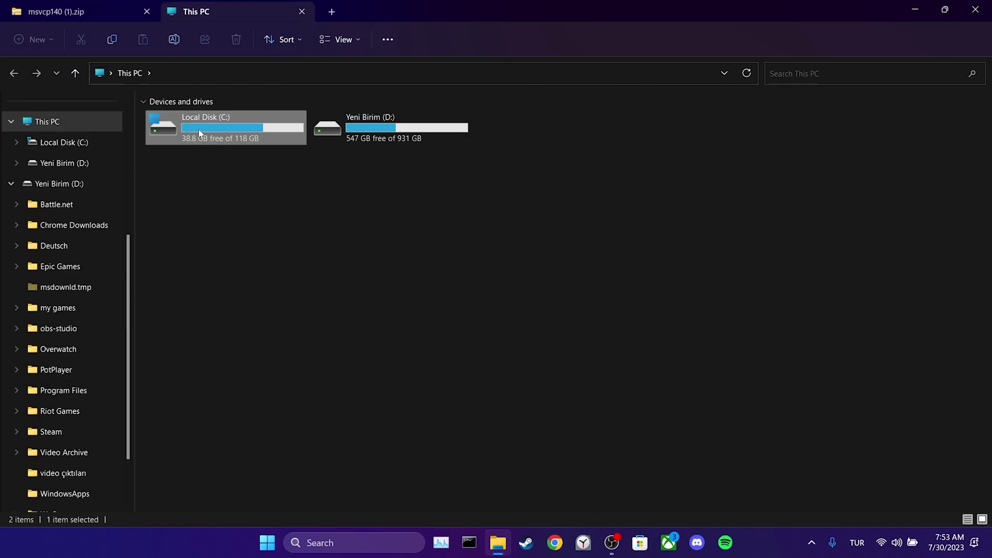
double_click(198, 128)
double_click(205, 376)
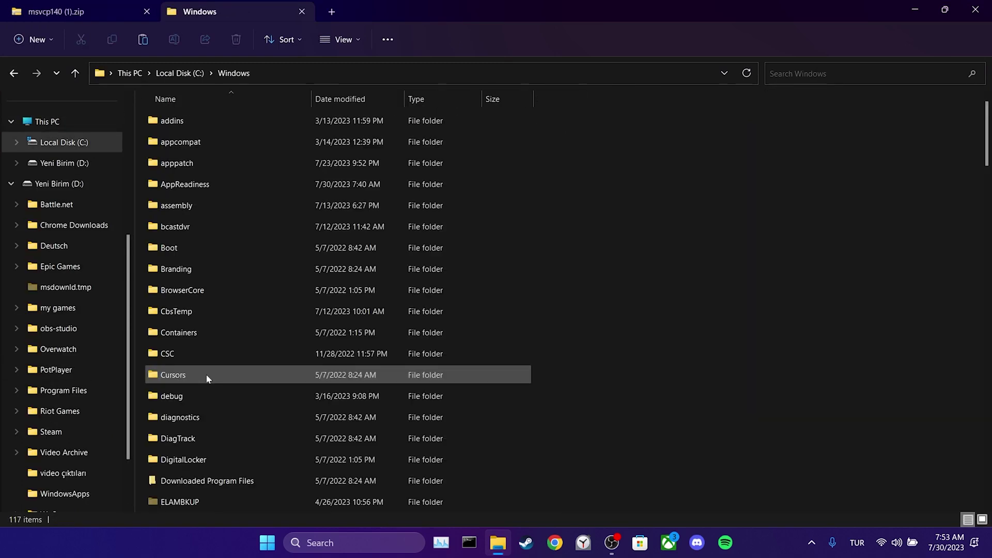
key(s)
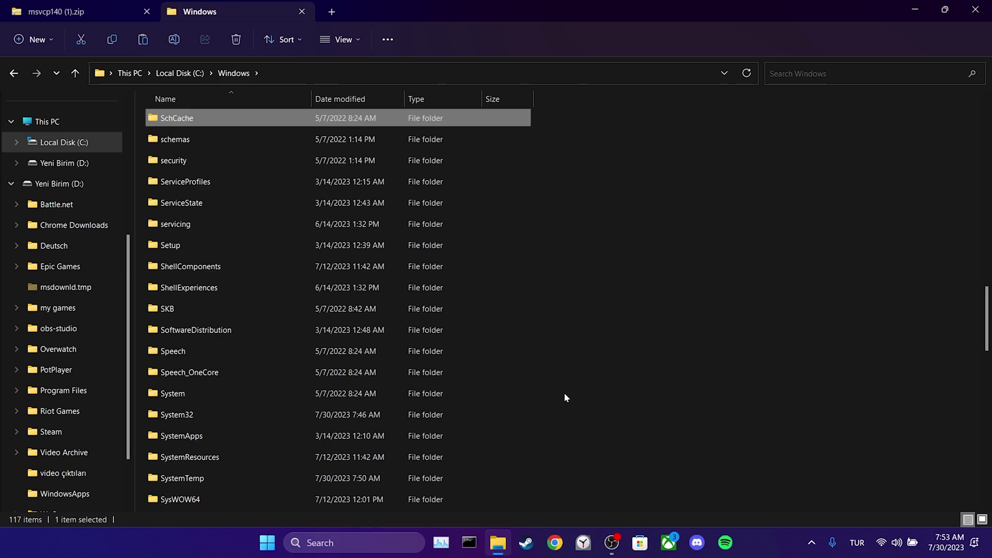
click(200, 413)
scroll(268, 298, down, 2)
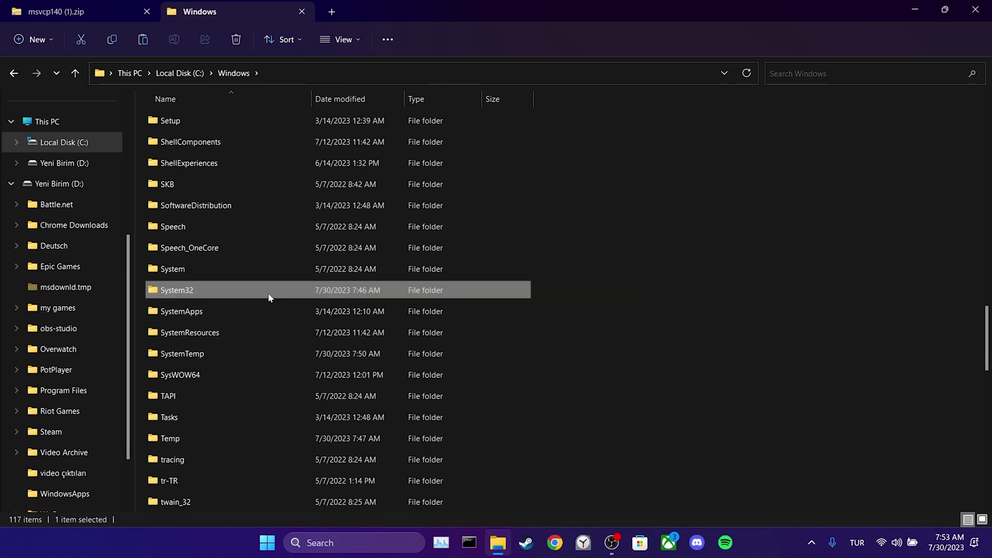
- Copy the 64-bit msvcp140.dll from msvcp140 (1).zip
click(41, 12)
click(203, 123)
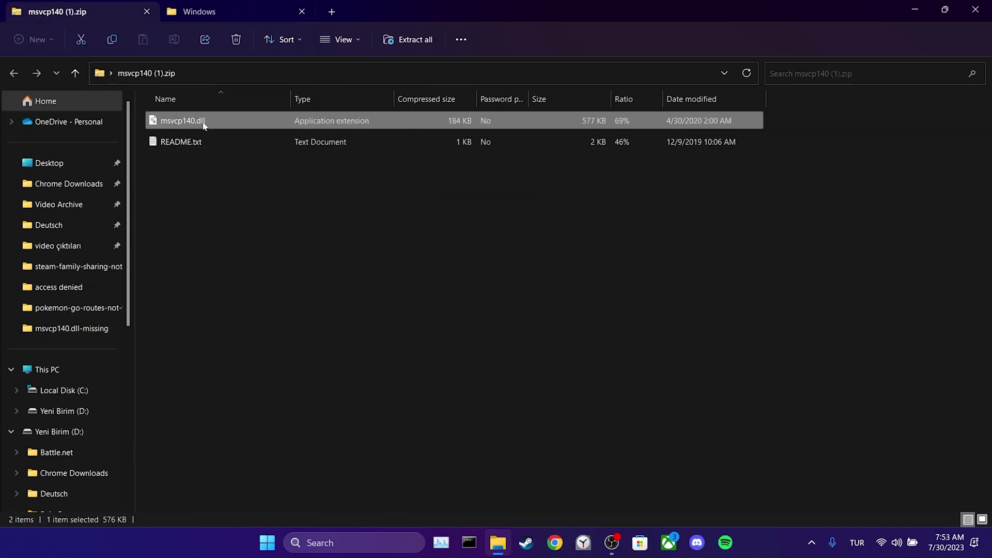
right_click(203, 124)
click(220, 165)
click(199, 11)
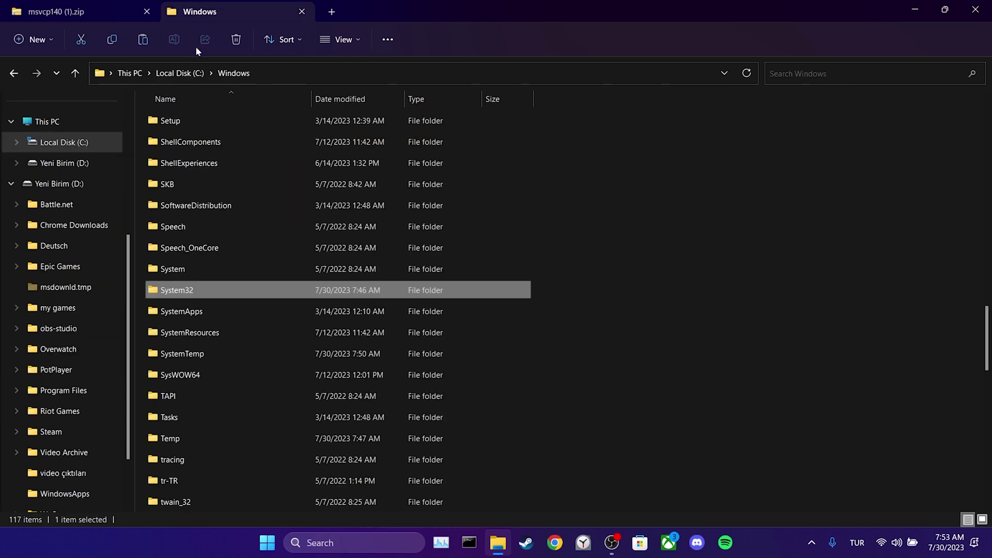
- Paste the 64-bit msvcp140.dll into C:\Windows\System32, replacing the existing file with admin permission, then dismiss the folder-in-use error
double_click(218, 287)
right_click(568, 259)
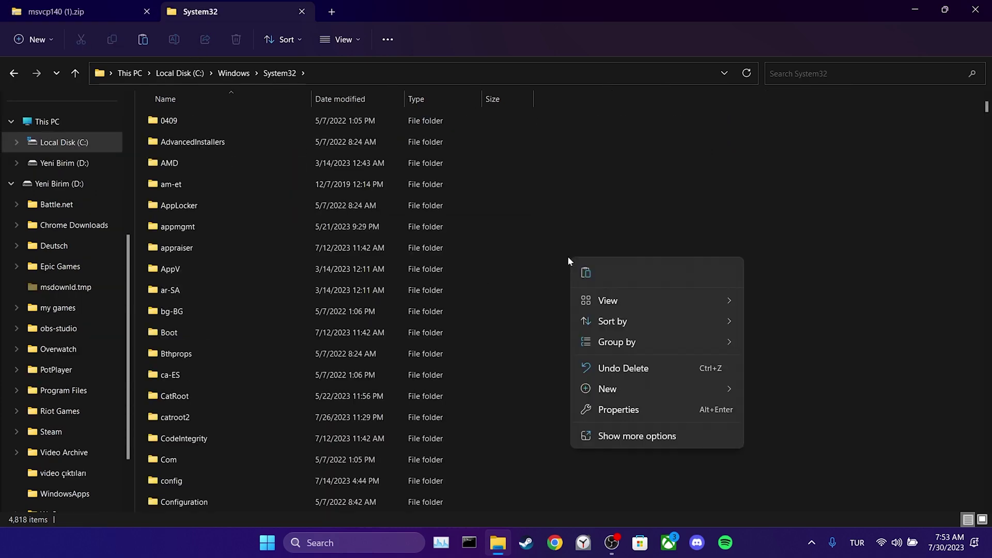
click(590, 271)
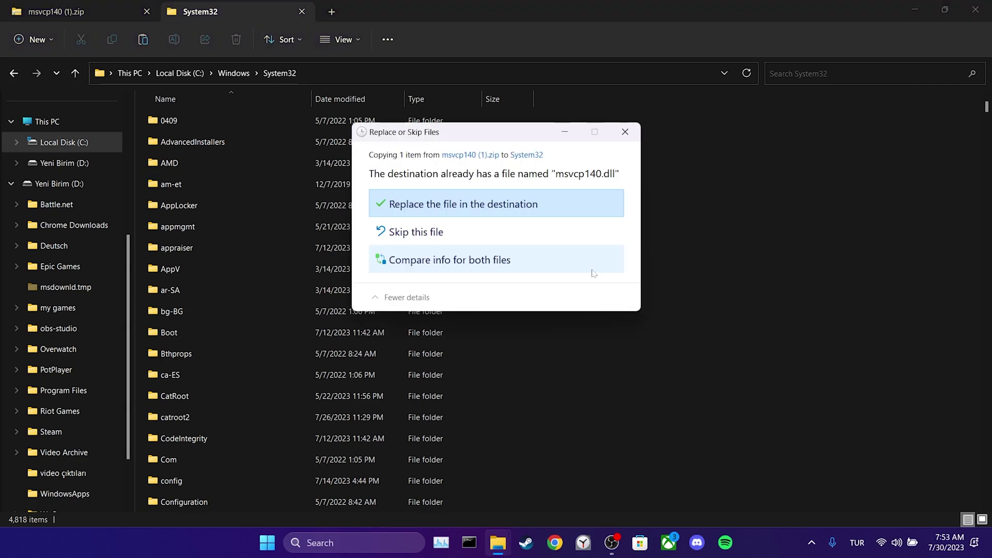
click(486, 209)
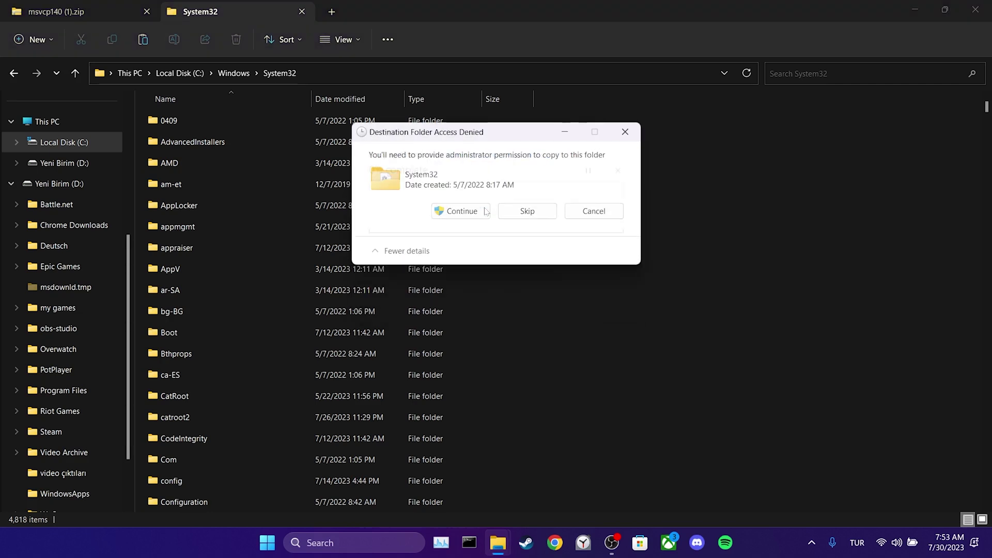
click(453, 214)
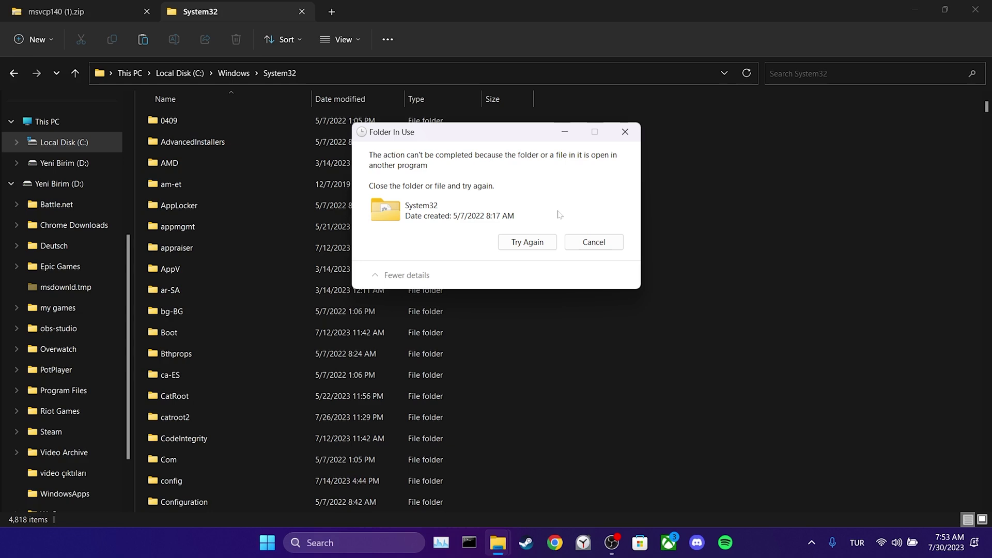
click(589, 242)
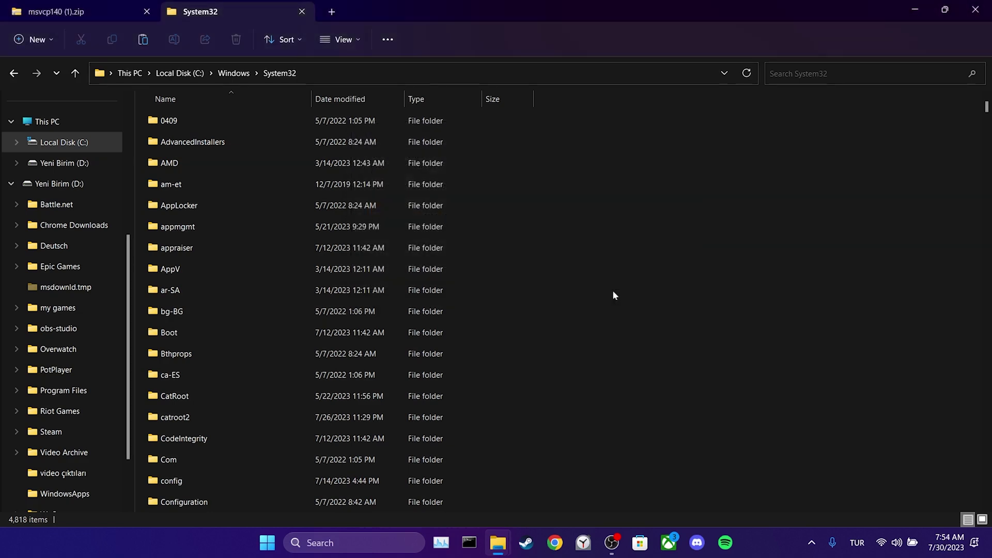